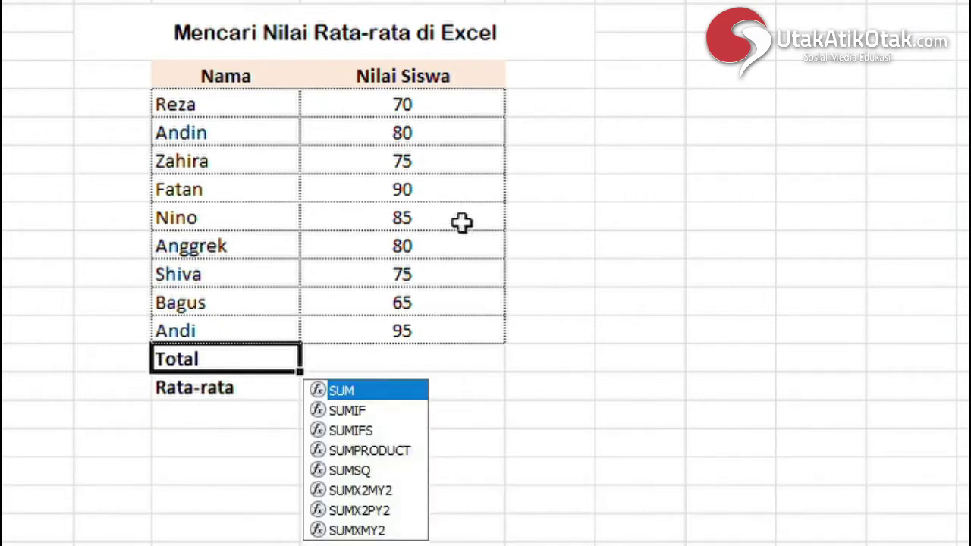
Enter =SUM(G6:G14) in the Total cell so it shows 715.
click(415, 369)
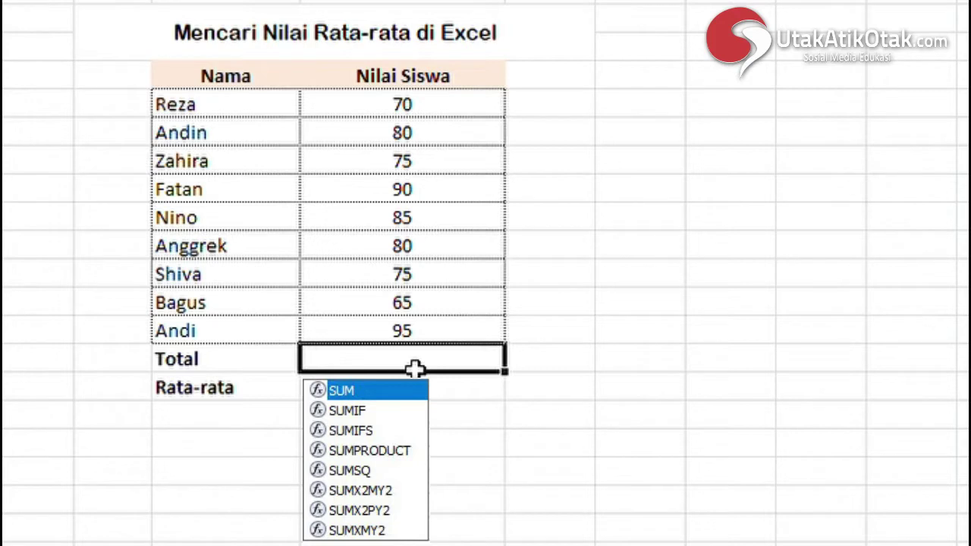
text(=s)
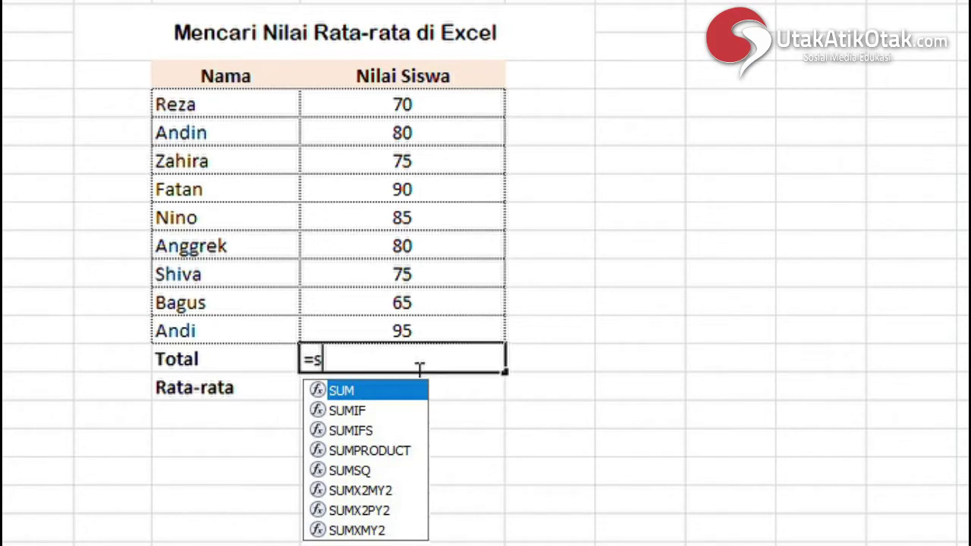
text(um)
double_click(427, 389)
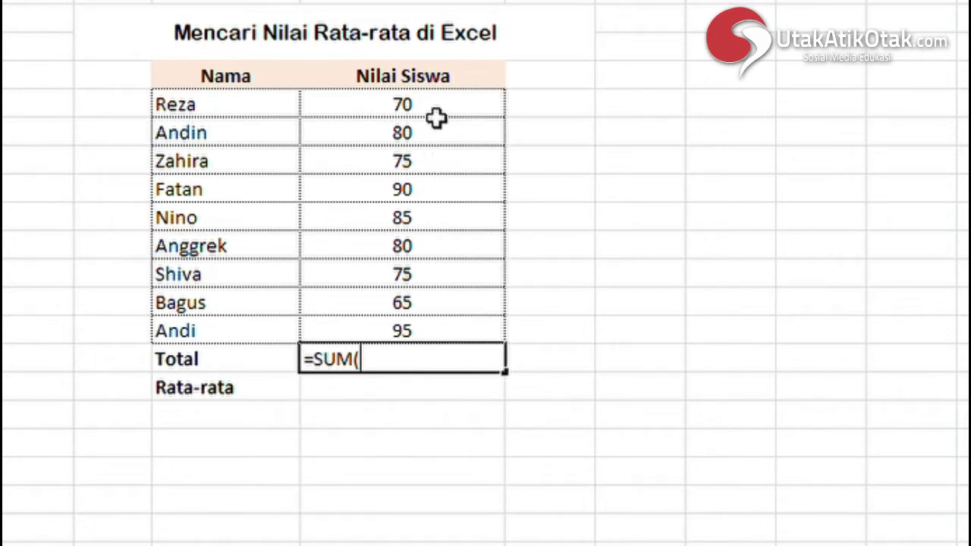
mouse_move(437, 115)
mouse_down()
mouse_move(423, 185)
mouse_move(423, 339)
mouse_up()
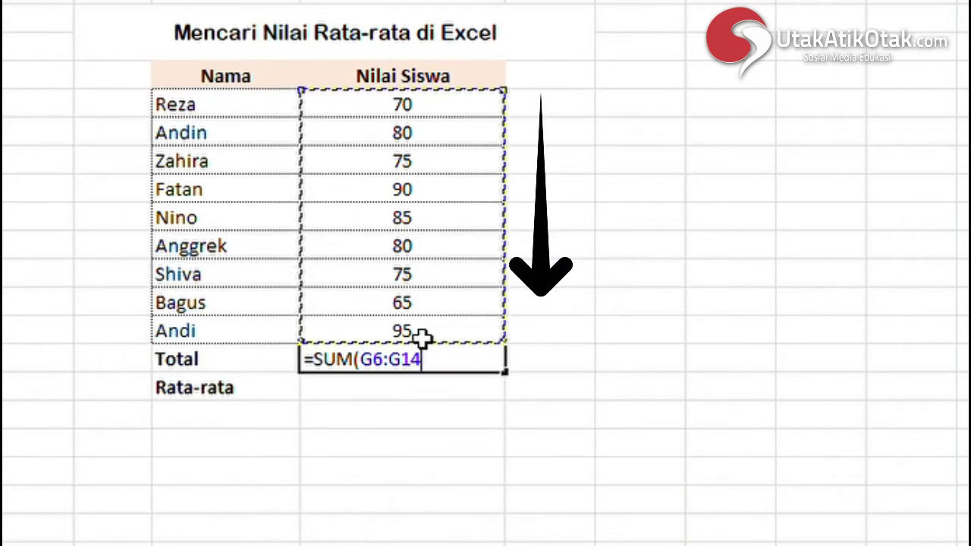
text())
key(Return)
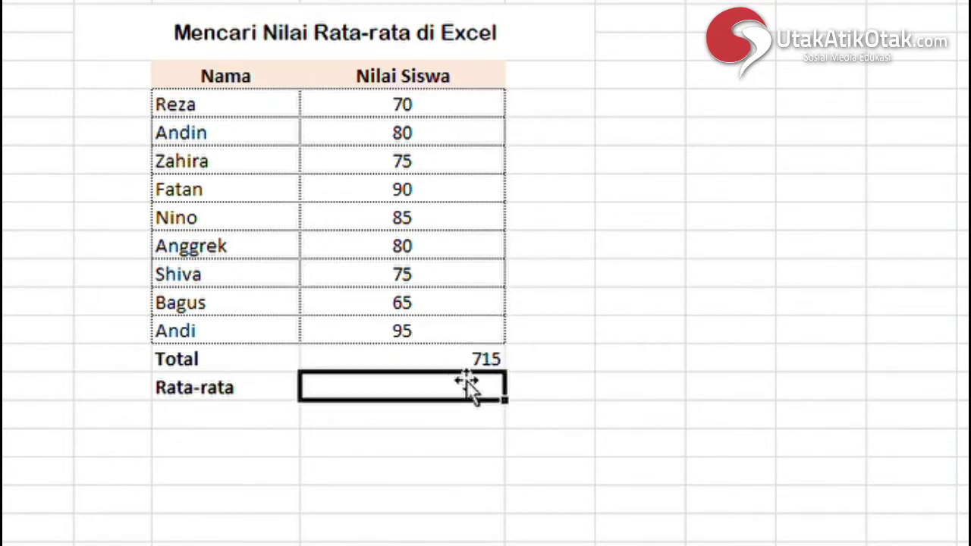
Enter =G15/9 in the Rata-rata cell for 79,44444444 and widen the adjacent column.
text(=)
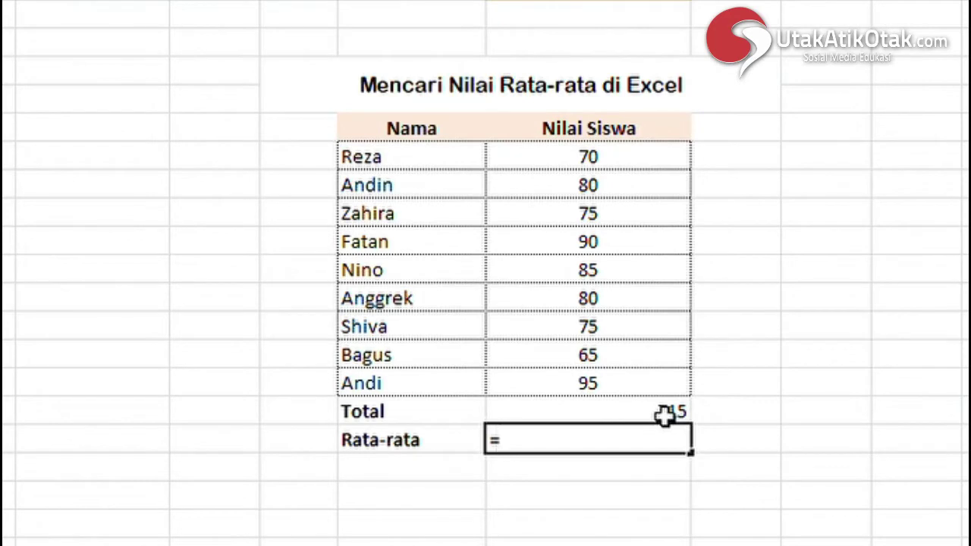
click(659, 418)
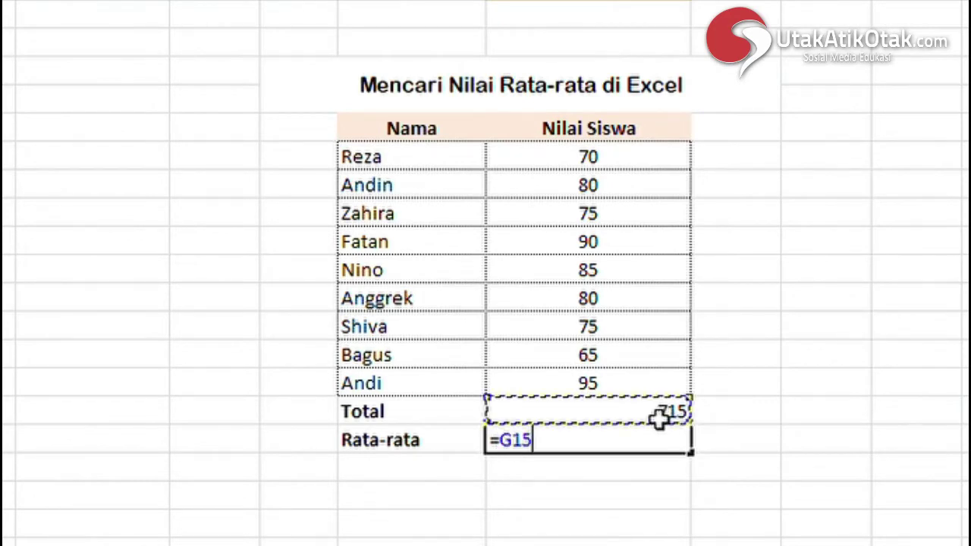
text(/)
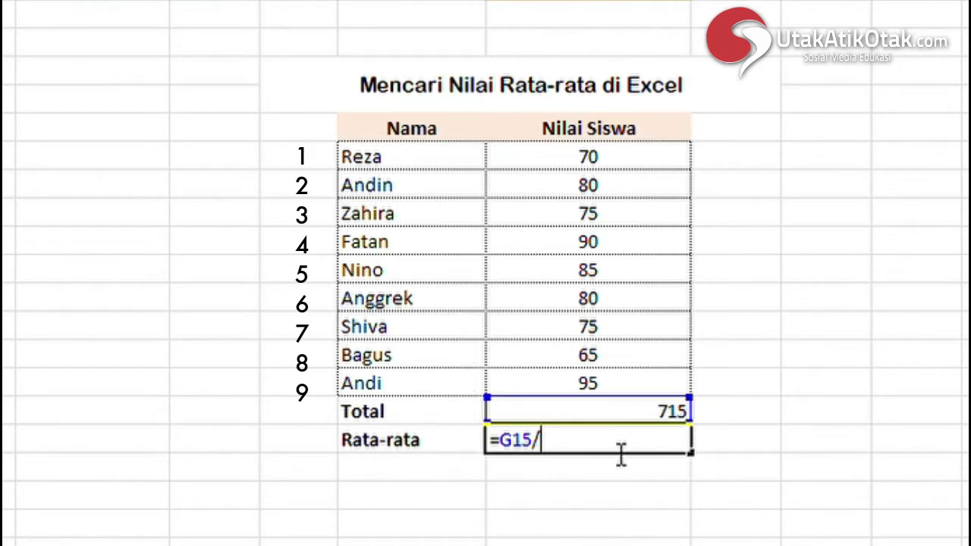
text(9)
key(Return)
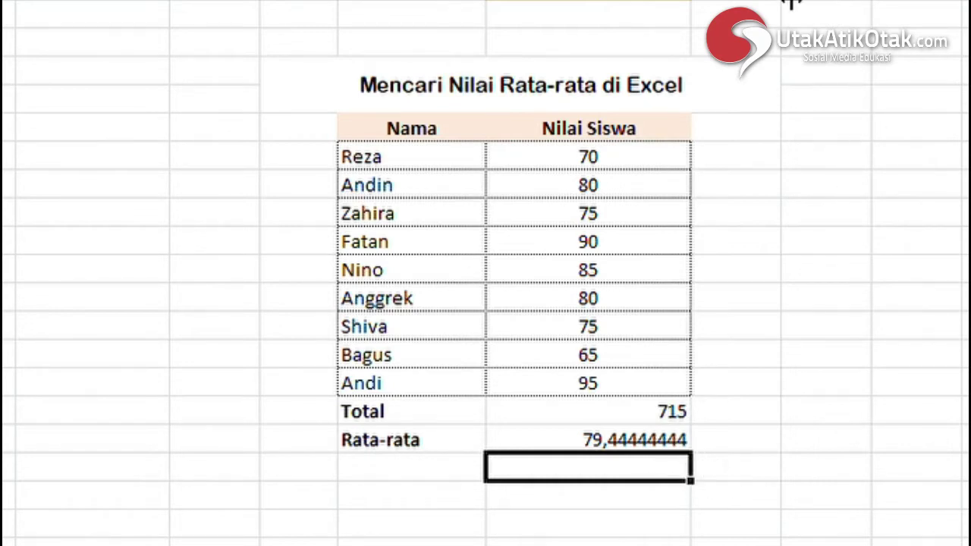
drag(781, 6, 835, 4)
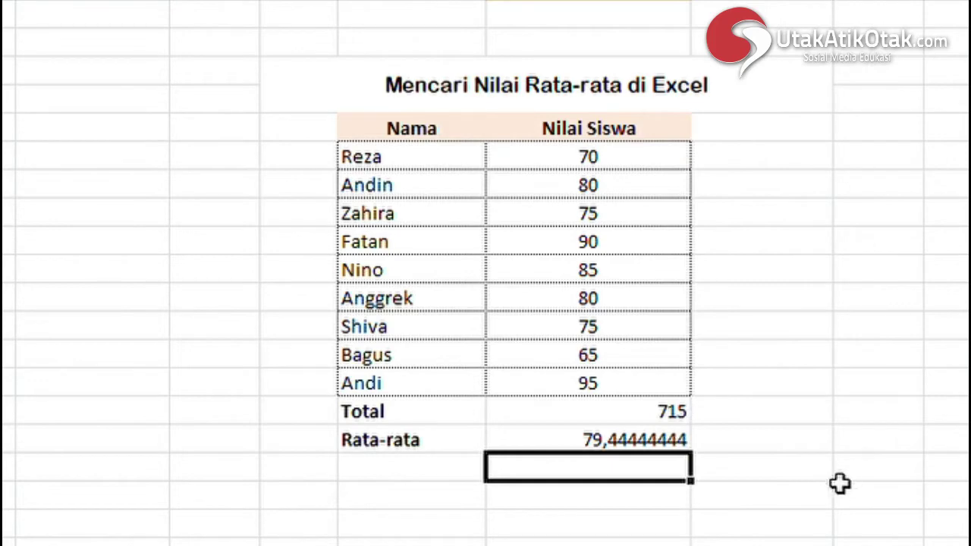
Enter =AVERAGE(G6:G14) beside the manual average, also giving 79,44444444.
click(785, 448)
text(=)
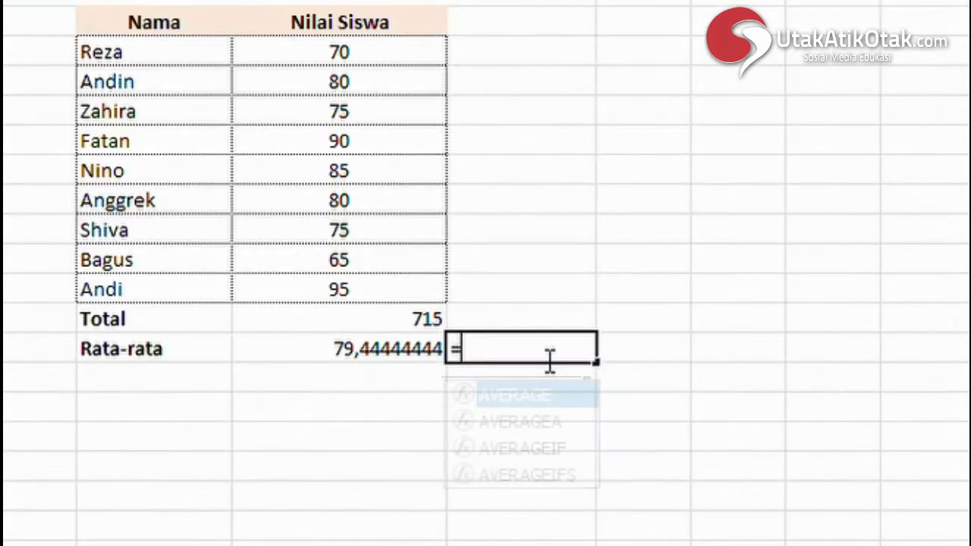
text(aver)
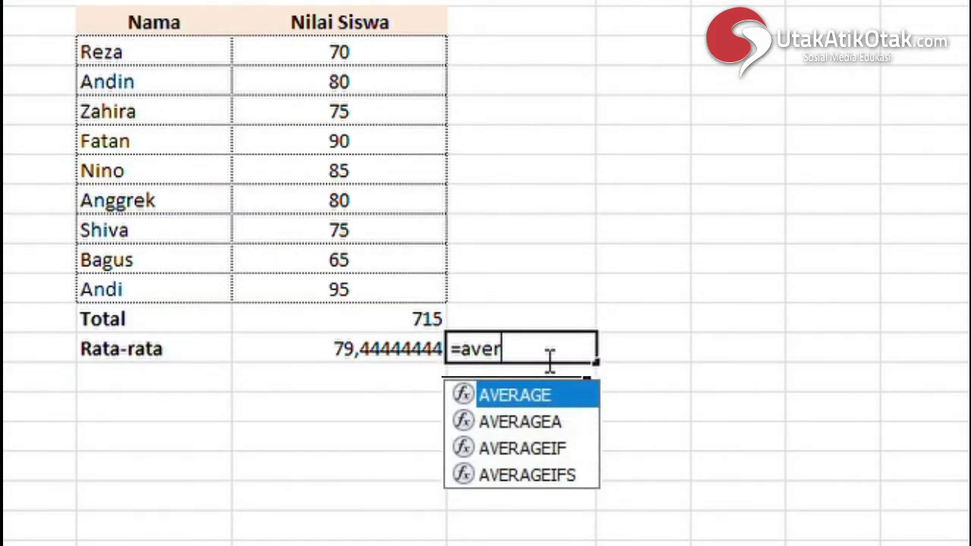
text(ag)
text(e)
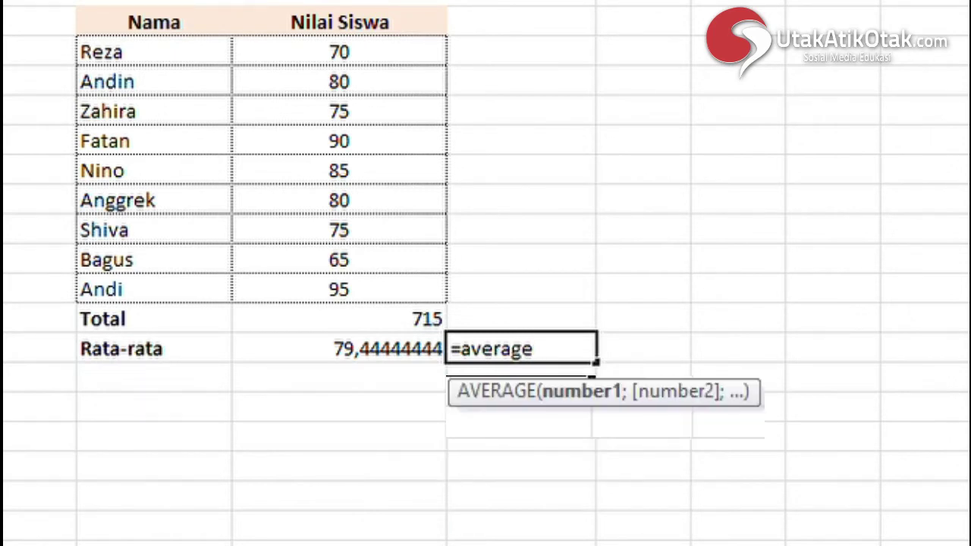
text(()
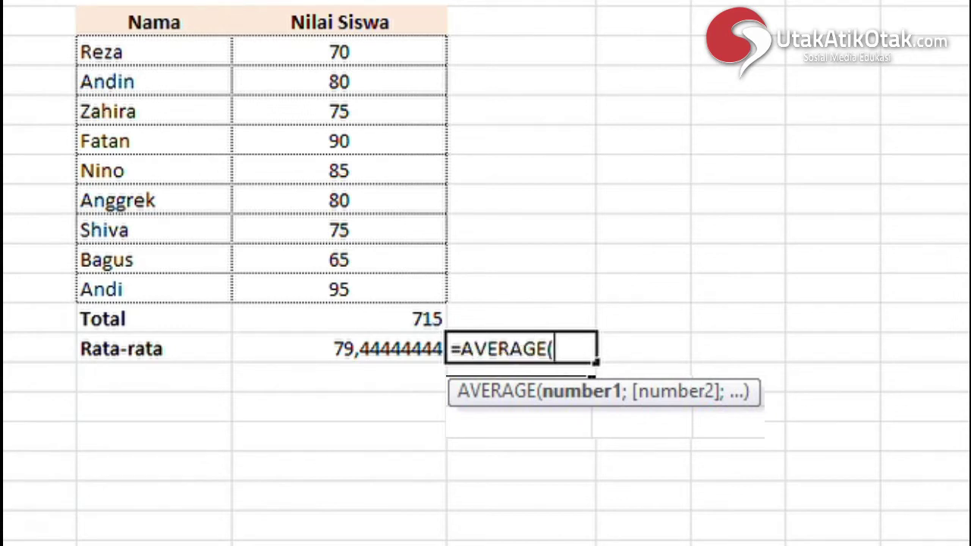
drag(373, 66, 373, 235)
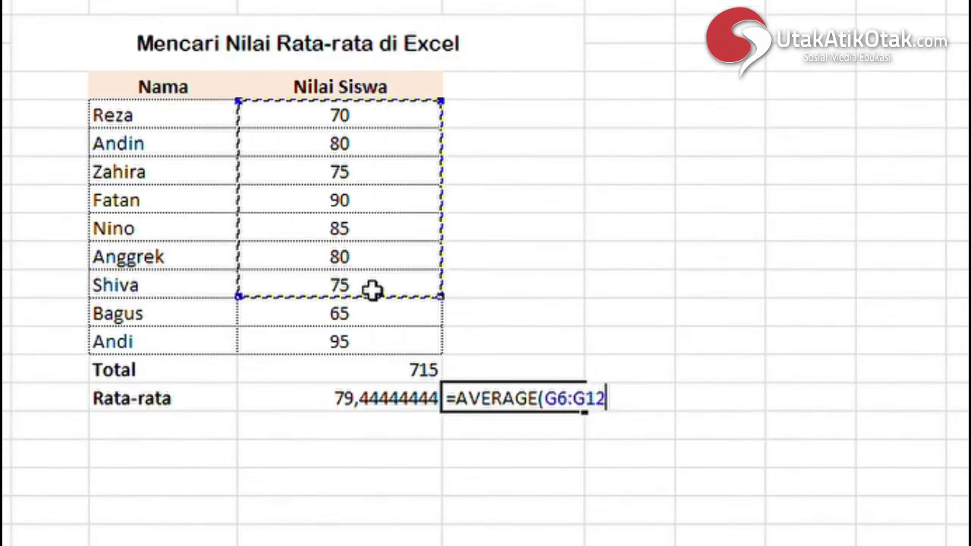
drag(373, 290, 372, 350)
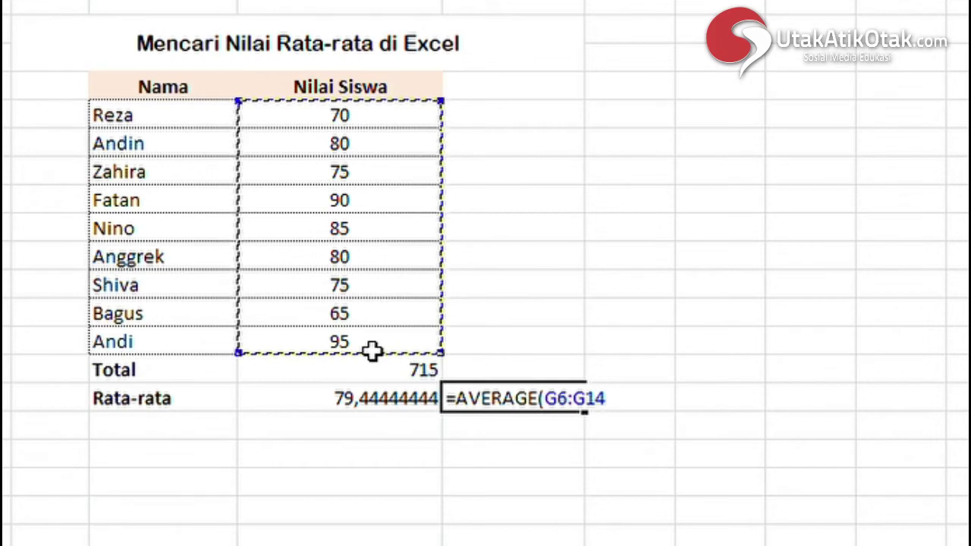
text())
key(Return)
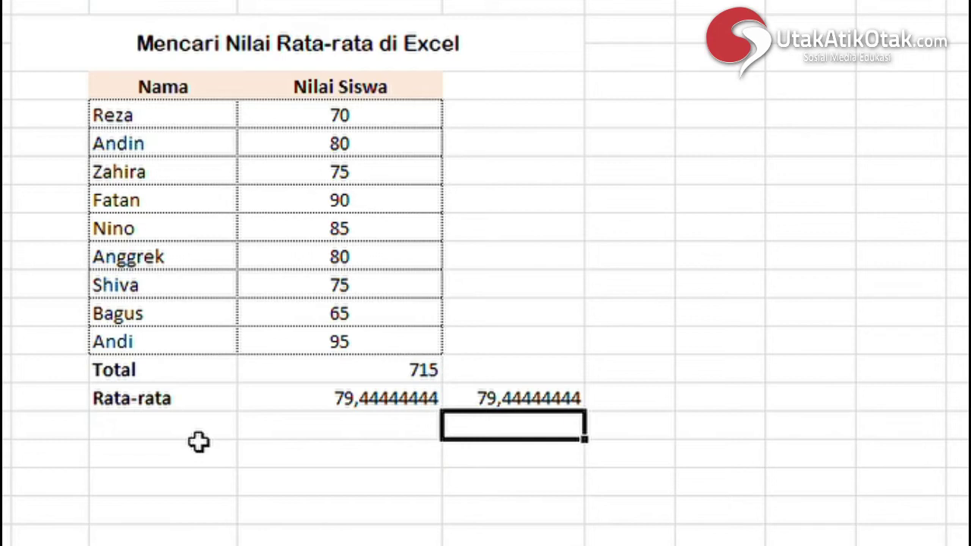
Add the label 'Median' in the cell below Rata-rata.
click(198, 442)
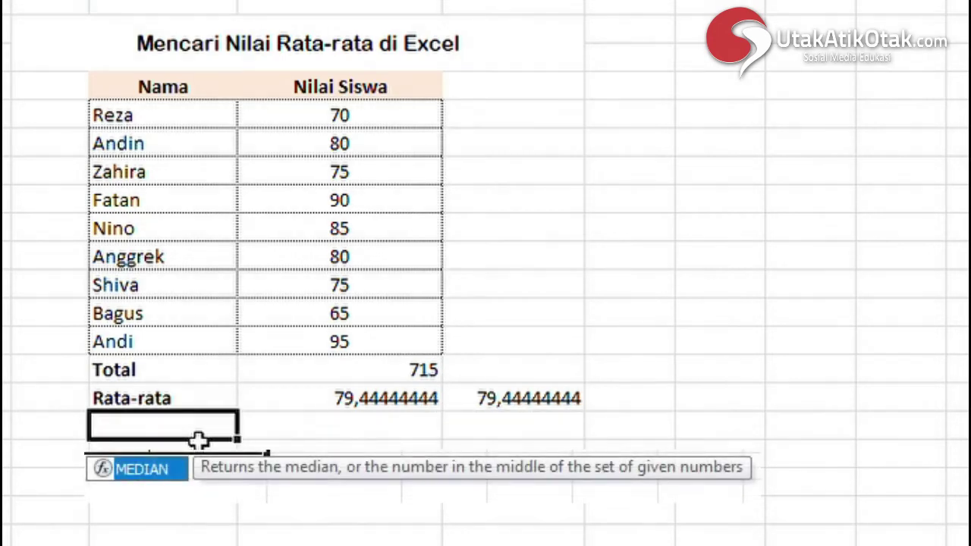
text(Media)
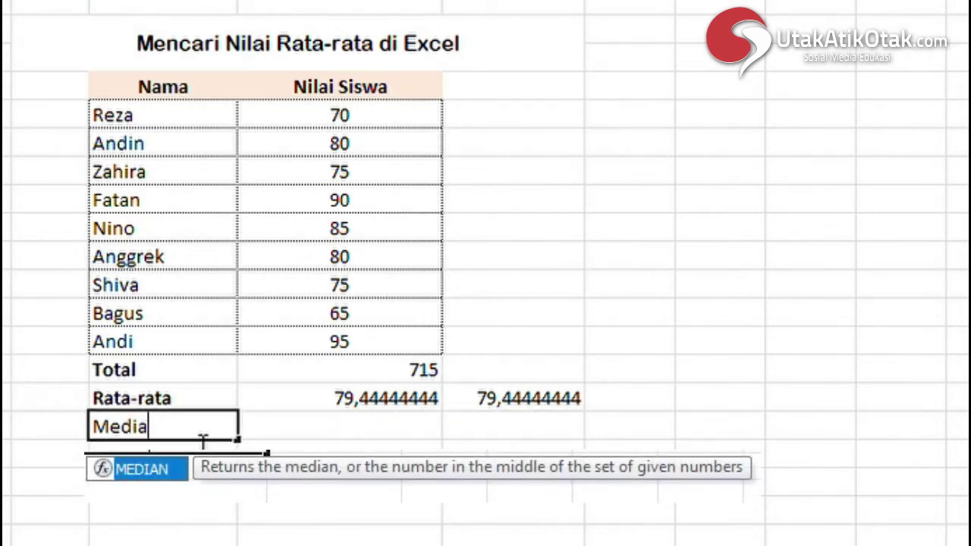
text(n)
click(396, 519)
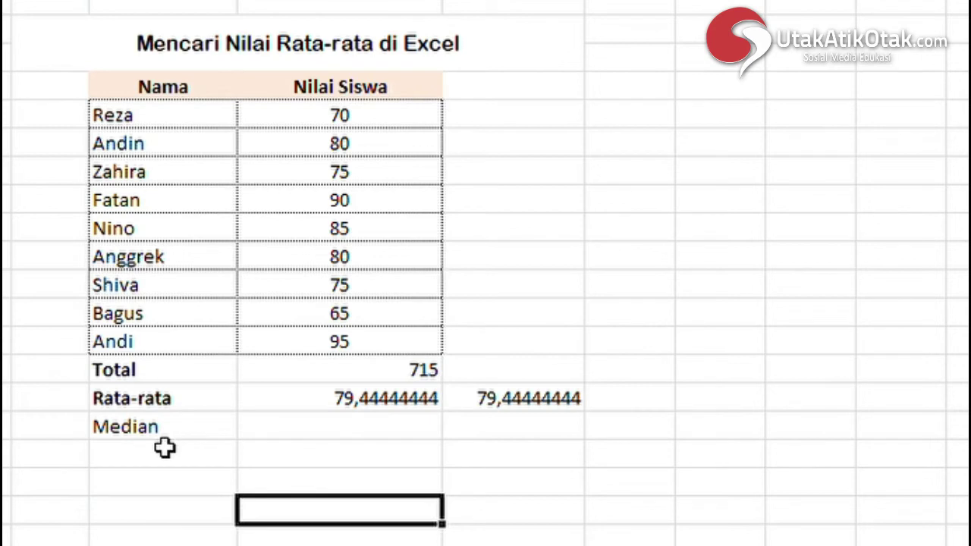
Copy the Nilai Siswa scores into column I and sort them ascending from 65 to 95.
drag(388, 124, 374, 353)
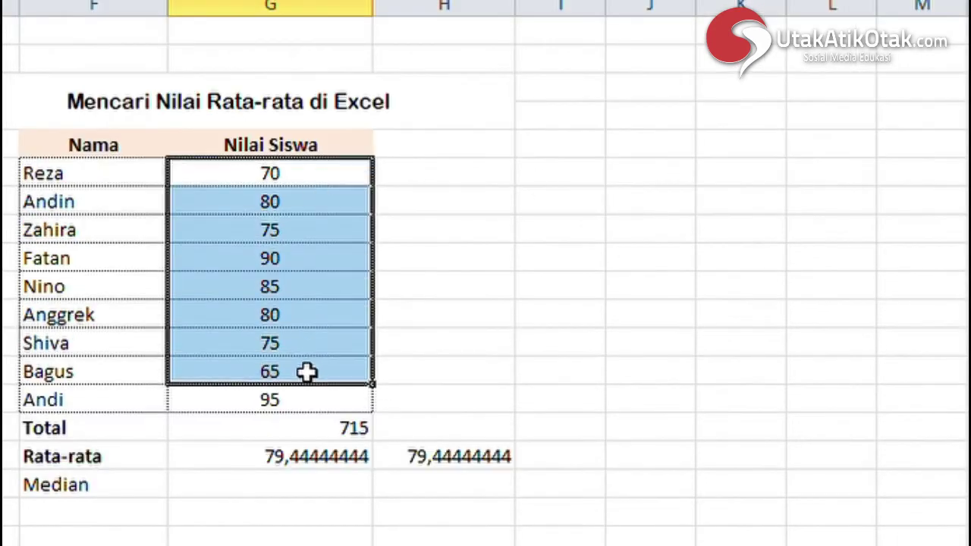
key(ctrl+c)
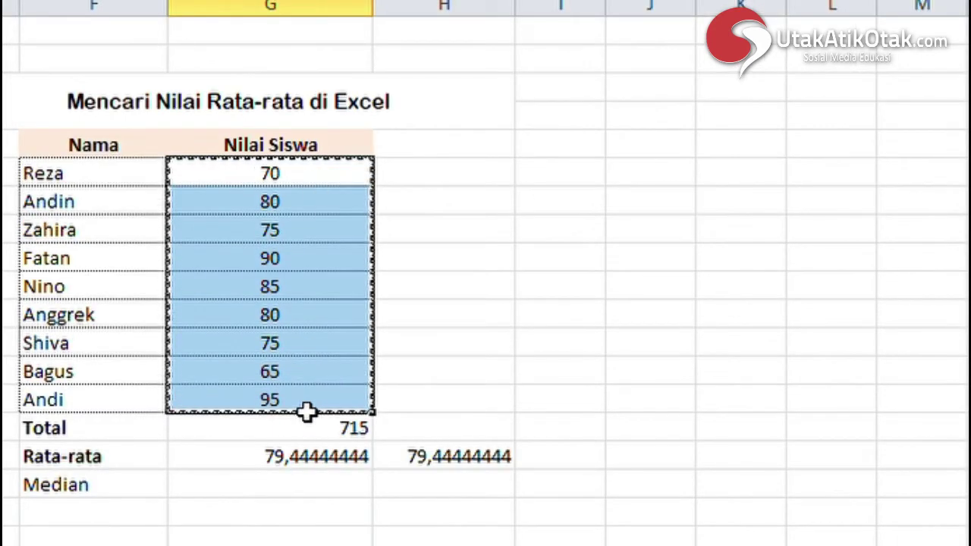
click(570, 188)
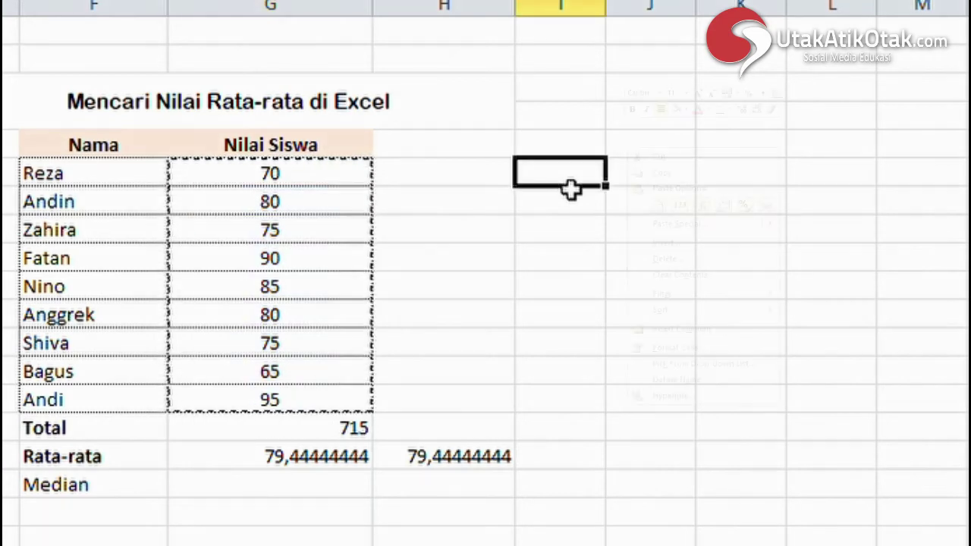
key(ctrl+v)
right_click(570, 189)
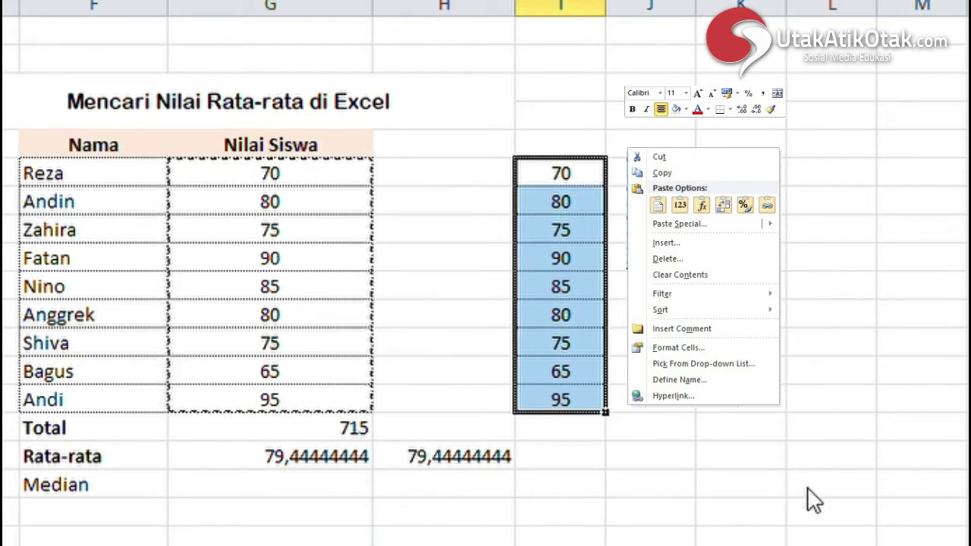
key(o)
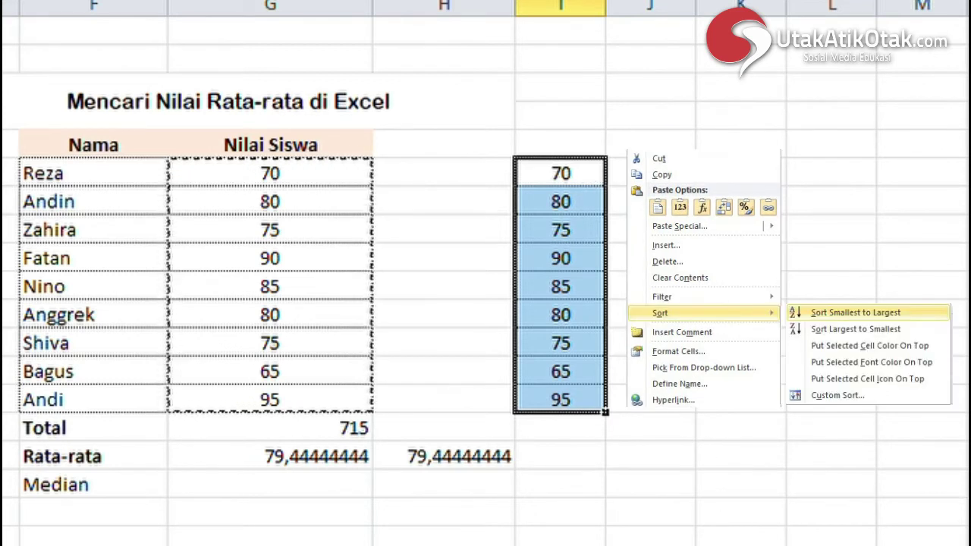
key(s)
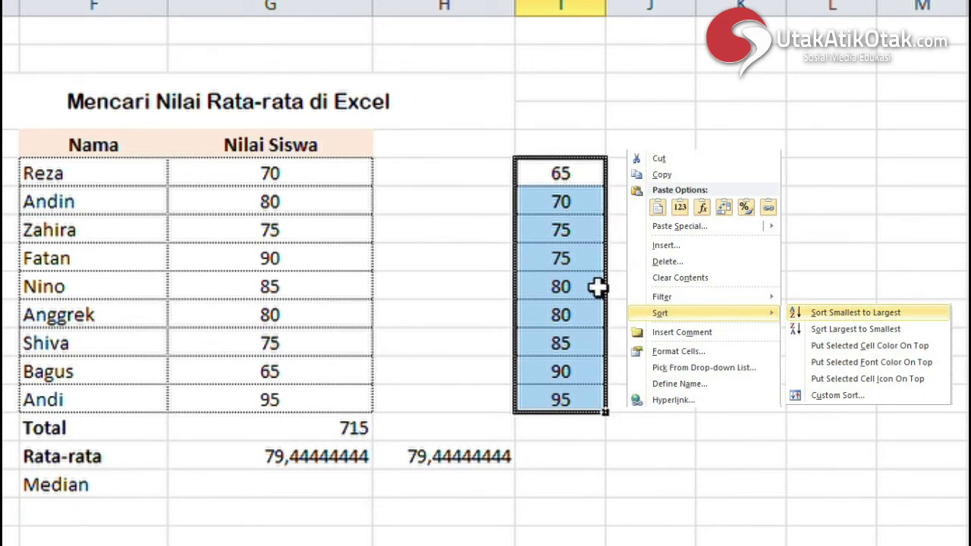
click(723, 401)
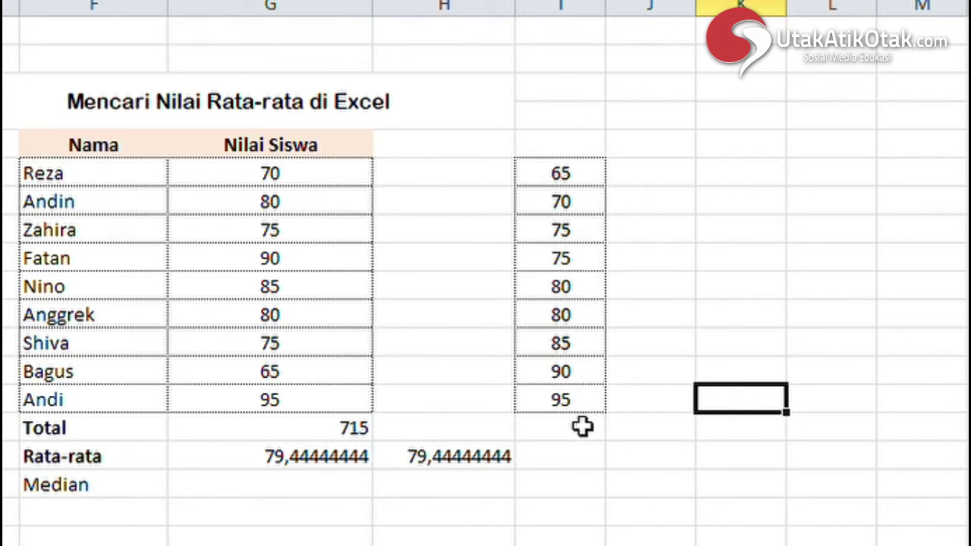
click(590, 298)
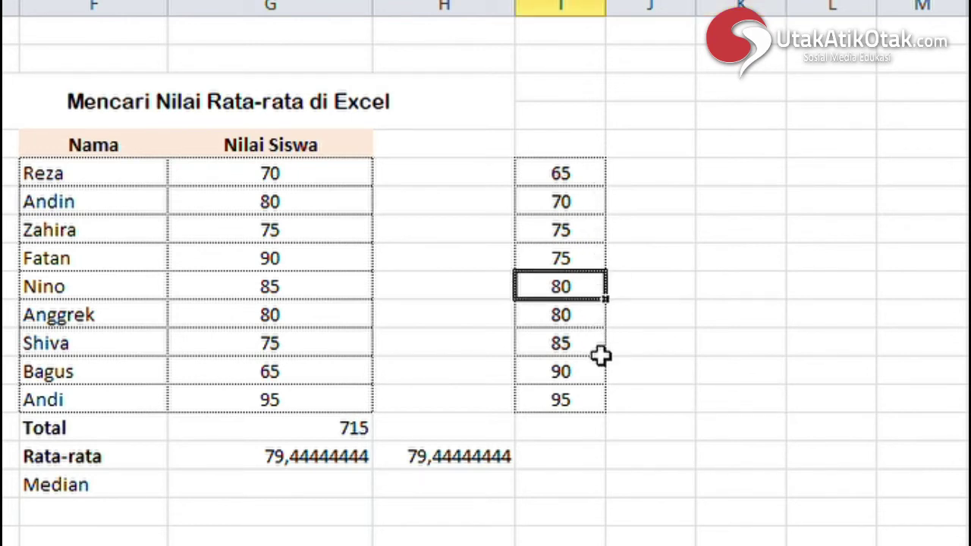
Enter =MEDIAN(G6:G14) in G17 so the Median row shows 80.
click(271, 499)
text(=)
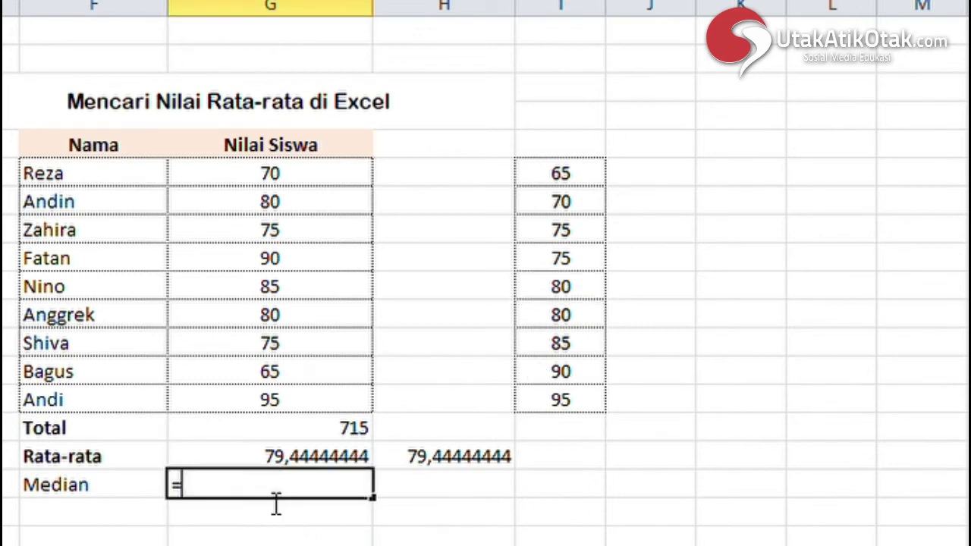
text(med)
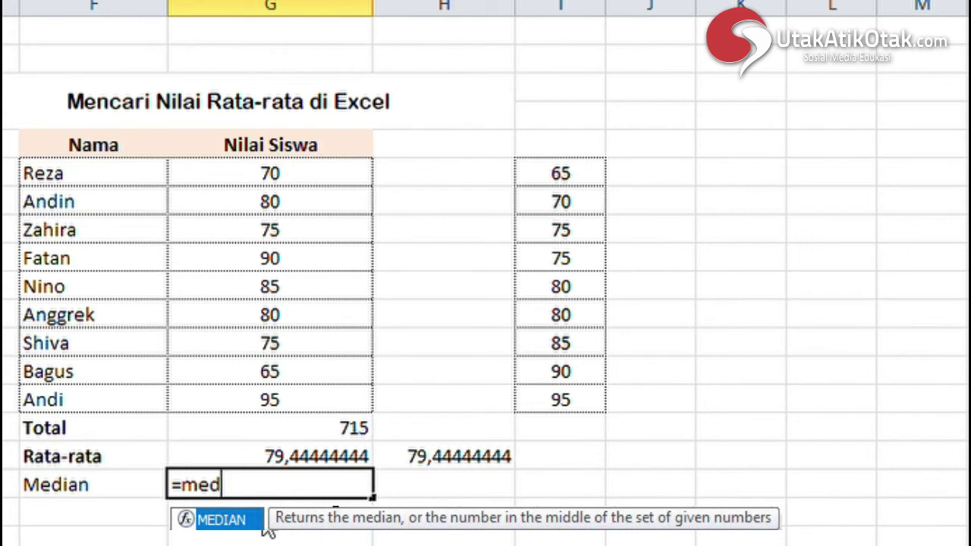
key(Tab)
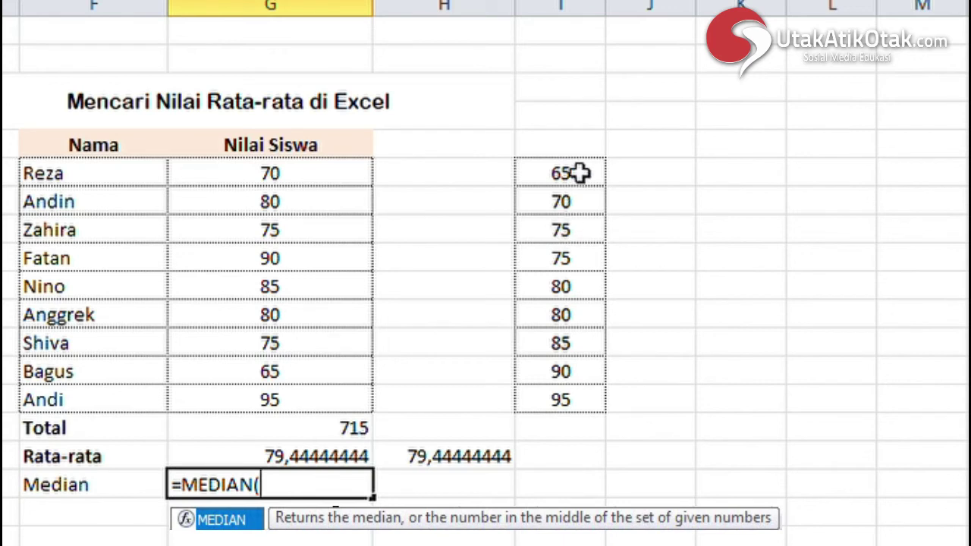
click(358, 177)
drag(358, 176, 346, 410)
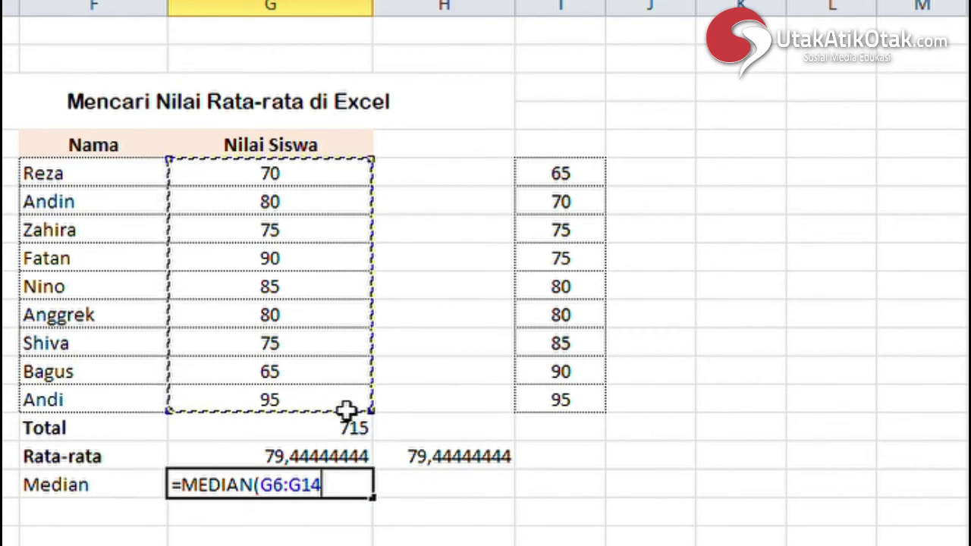
text())
key(Return)
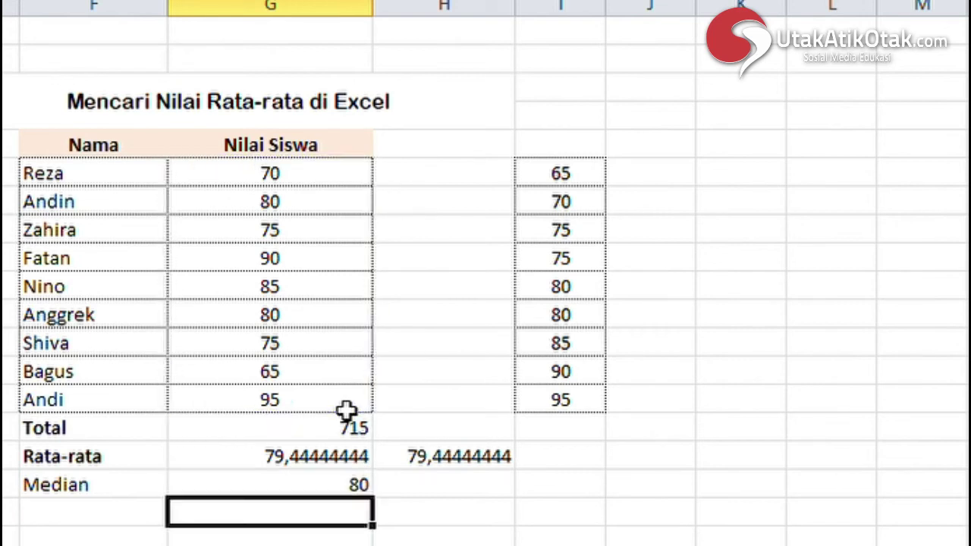
click(362, 488)
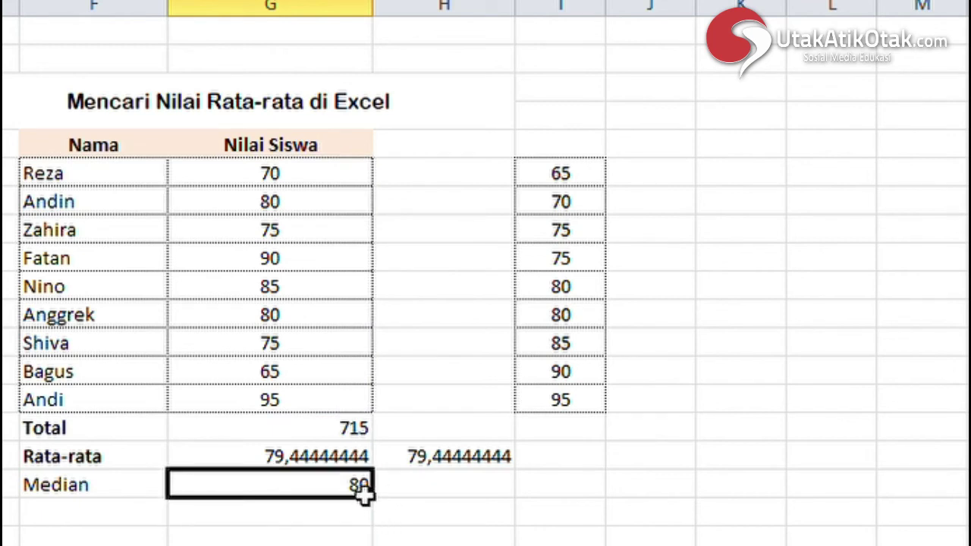